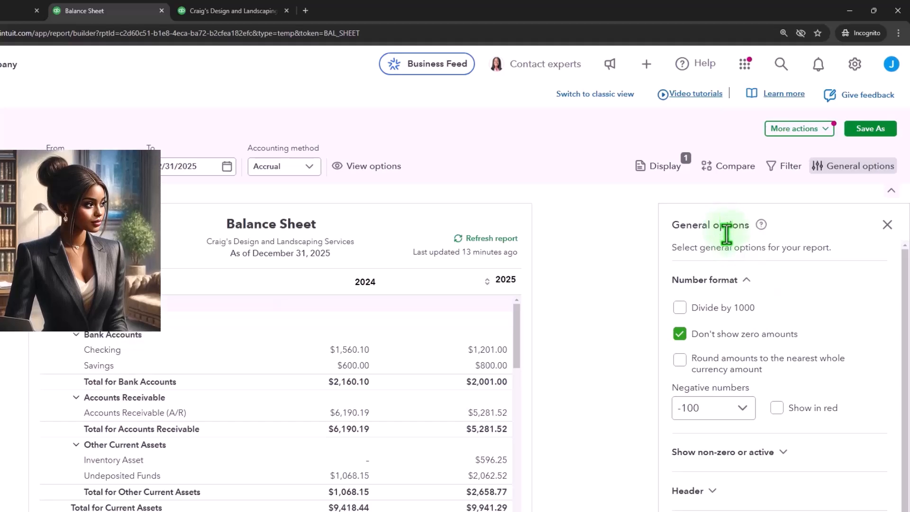
Collapse the Number format section in General options, then expand it again
{"action": "scroll", "coordinate": [736, 301], "scroll_direction": "down", "scroll_amount": 1}
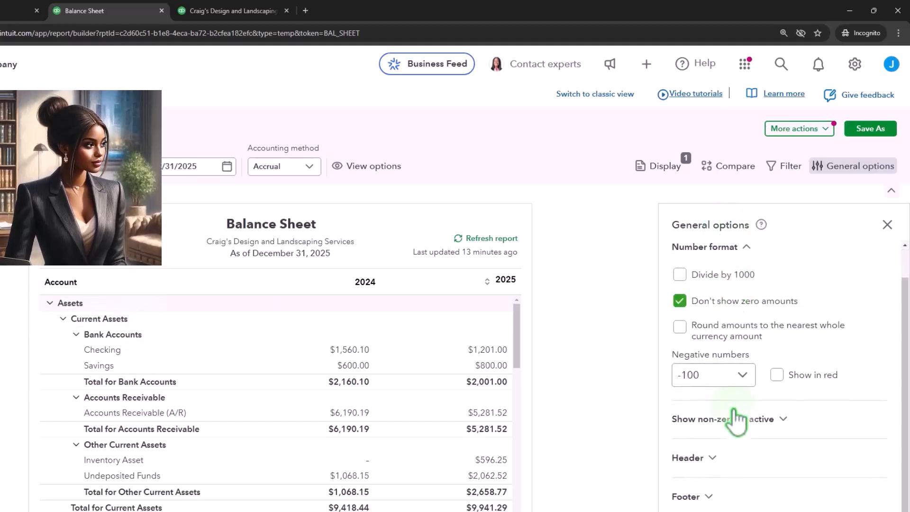
{"action": "left_click", "coordinate": [747, 251]}
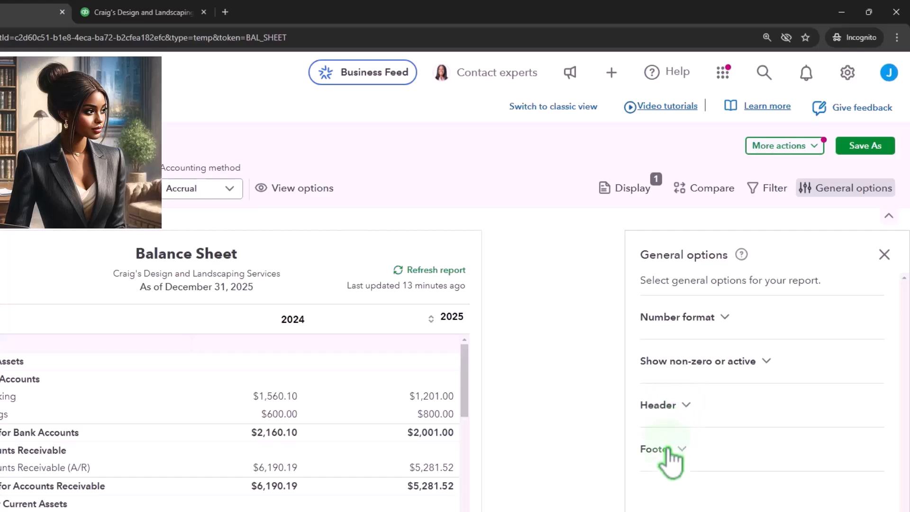
{"action": "left_click", "coordinate": [724, 318]}
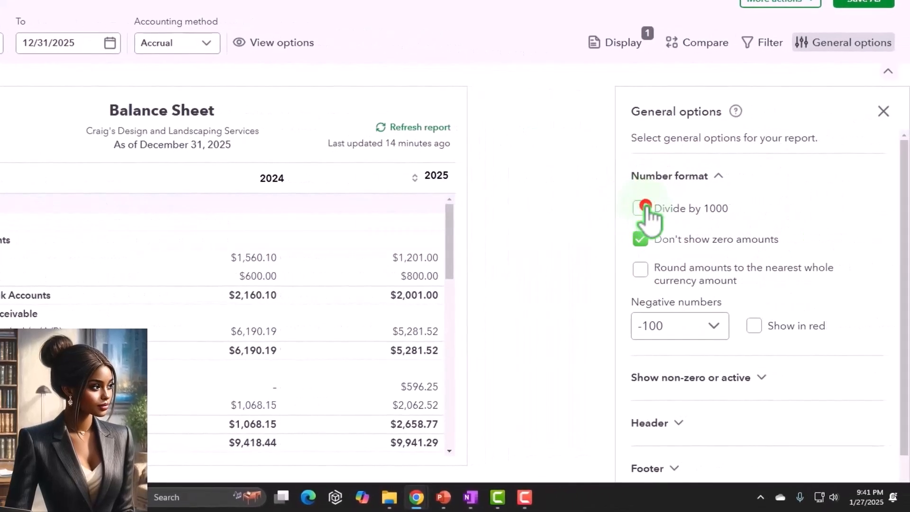
Turn on Divide by 1000 so Checking reads $1.56 for 2024 and $1.20 for 2025
{"action": "left_click", "coordinate": [646, 208]}
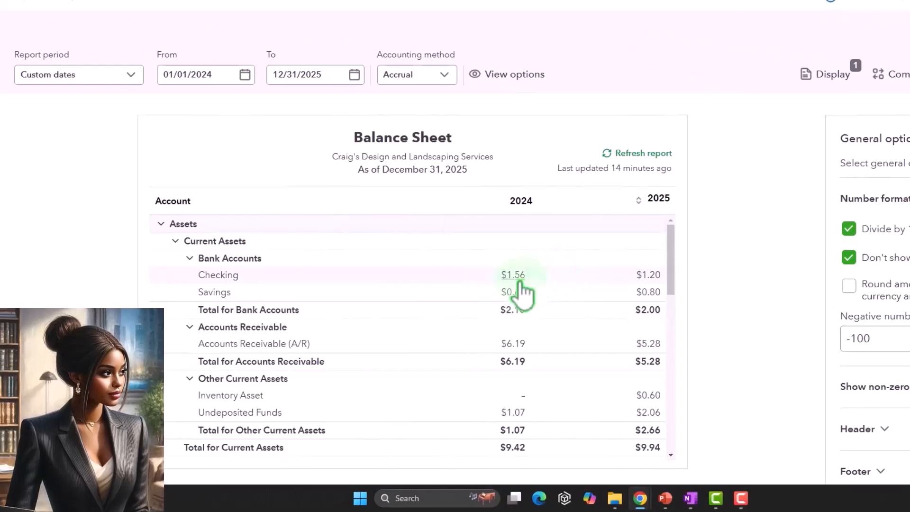
{"action": "mouse_move", "coordinate": [523, 290]}
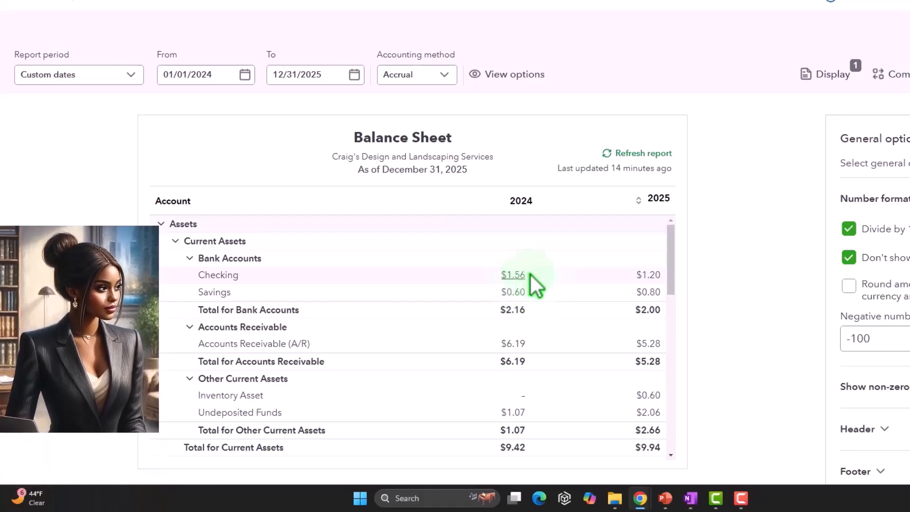
{"action": "scroll", "coordinate": [557, 329], "scroll_direction": "down", "scroll_amount": 3}
{"action": "scroll", "coordinate": [561, 346], "scroll_direction": "up", "scroll_amount": 1}
{"action": "scroll", "coordinate": [559, 336], "scroll_direction": "up", "scroll_amount": 3}
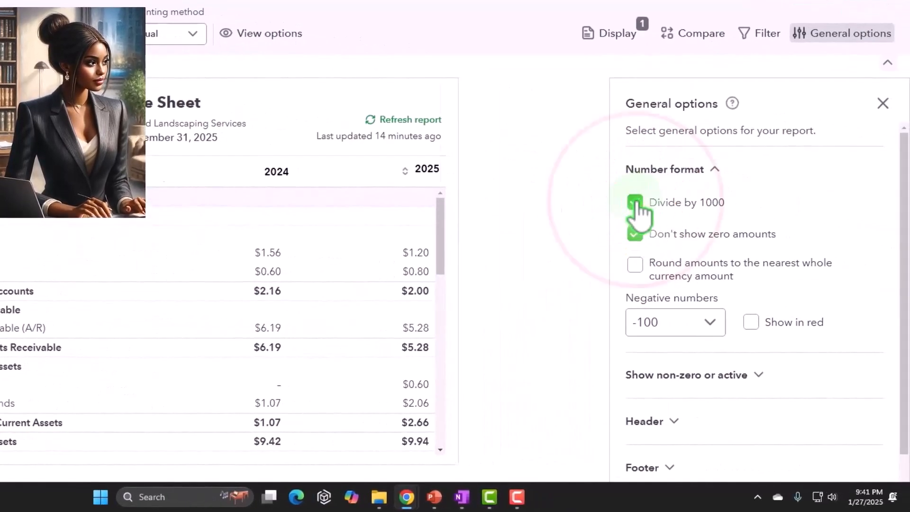
Turn off Divide by 1000 and show zero amounts, so 2024 Inventory Asset reads $0.00
{"action": "left_click", "coordinate": [636, 203]}
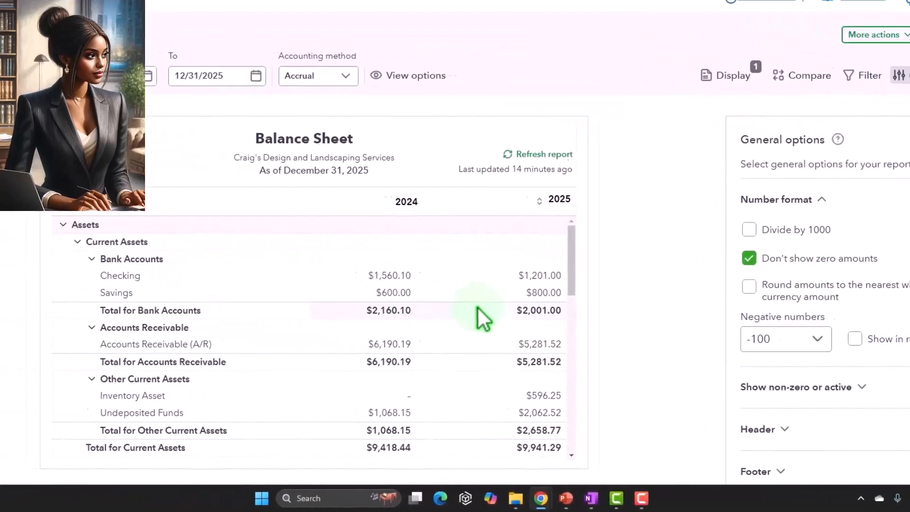
{"action": "scroll", "coordinate": [469, 311], "scroll_direction": "down", "scroll_amount": 3}
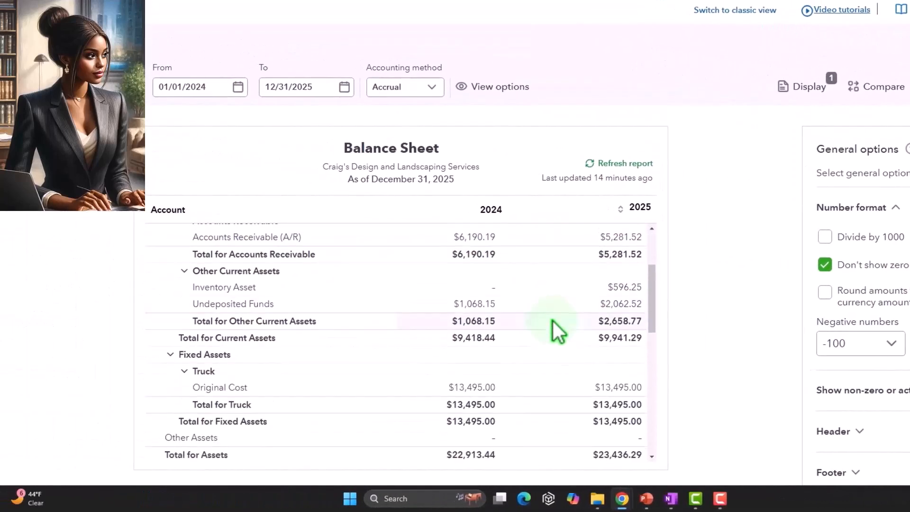
{"action": "scroll", "coordinate": [553, 320], "scroll_direction": "down", "scroll_amount": 2}
{"action": "scroll", "coordinate": [551, 322], "scroll_direction": "down", "scroll_amount": 2}
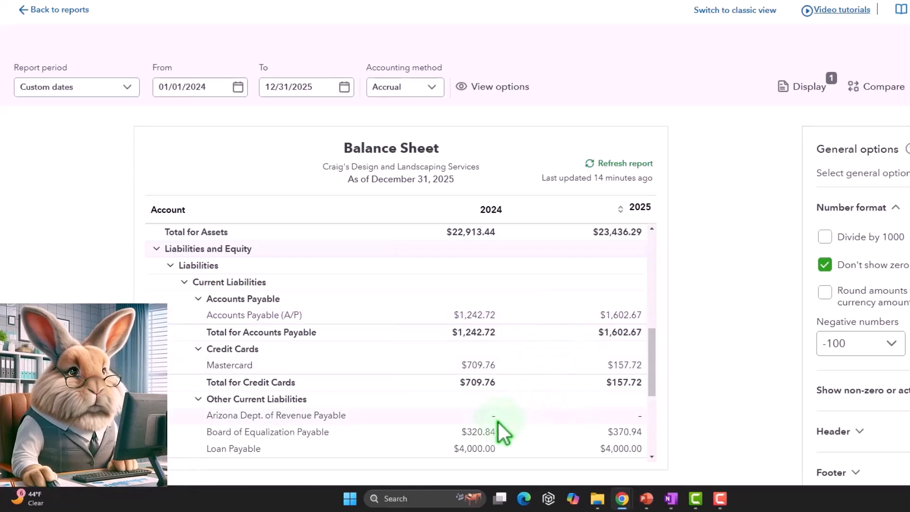
{"action": "left_click", "coordinate": [824, 265]}
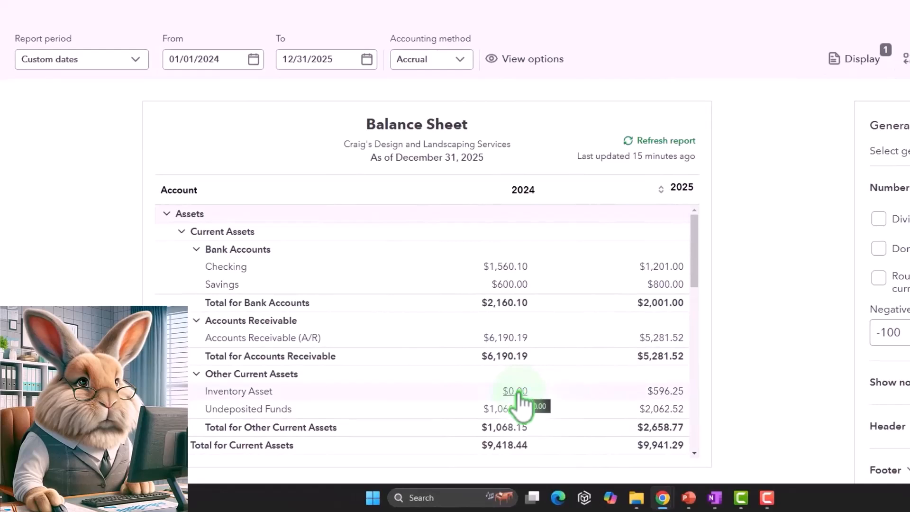
{"action": "scroll", "coordinate": [522, 398], "scroll_direction": "down", "scroll_amount": 1}
Change the report end date to 12/31/2024, after briefly trying 01/31/2024, leaving one 2024 column
{"action": "left_click", "coordinate": [332, 59]}
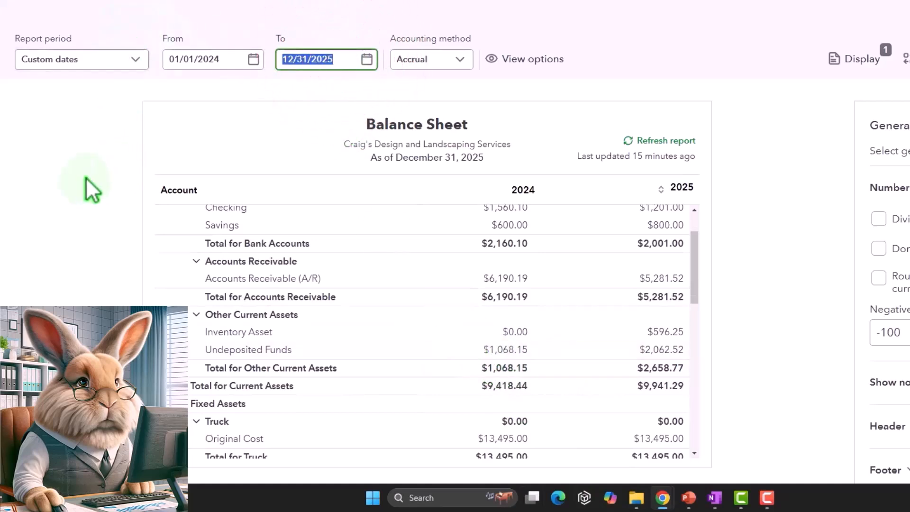
{"action": "type", "text": "01/31/"}
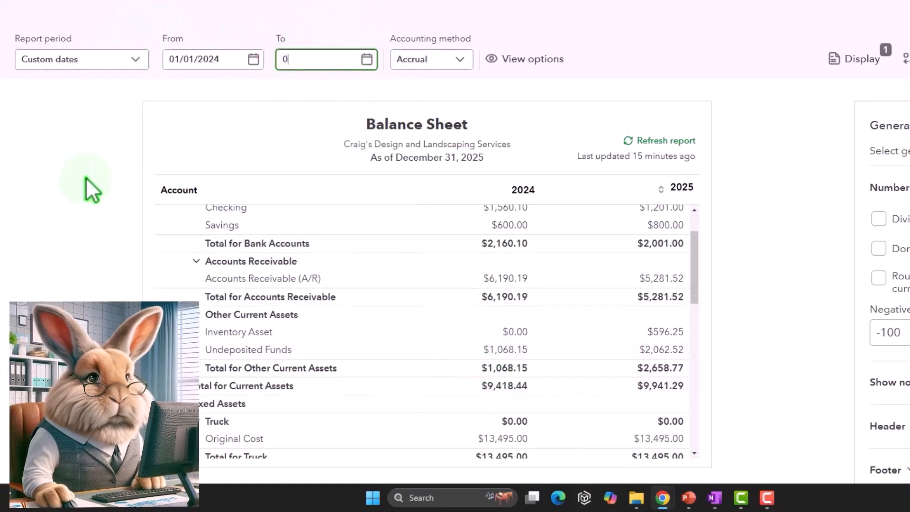
{"action": "type", "text": "2024"}
{"action": "key", "text": "Tab"}
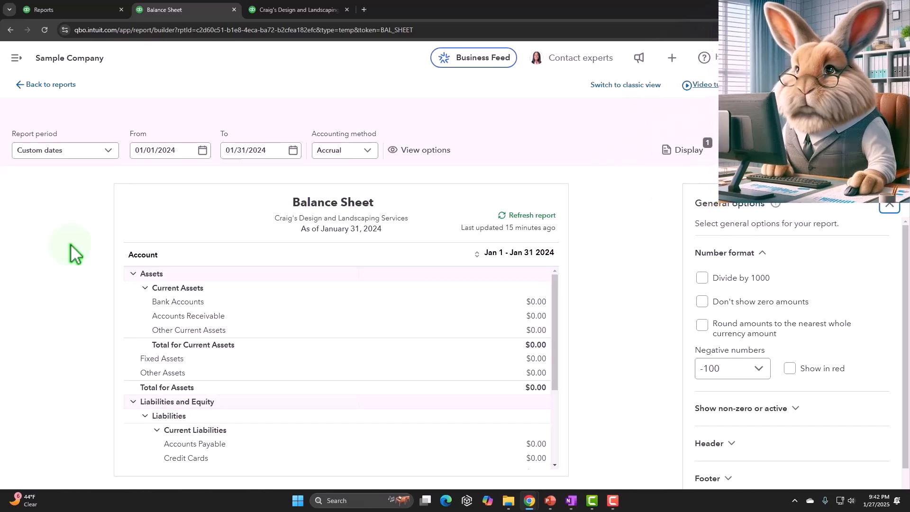
{"action": "scroll", "coordinate": [341, 344], "scroll_direction": "down", "scroll_amount": 3}
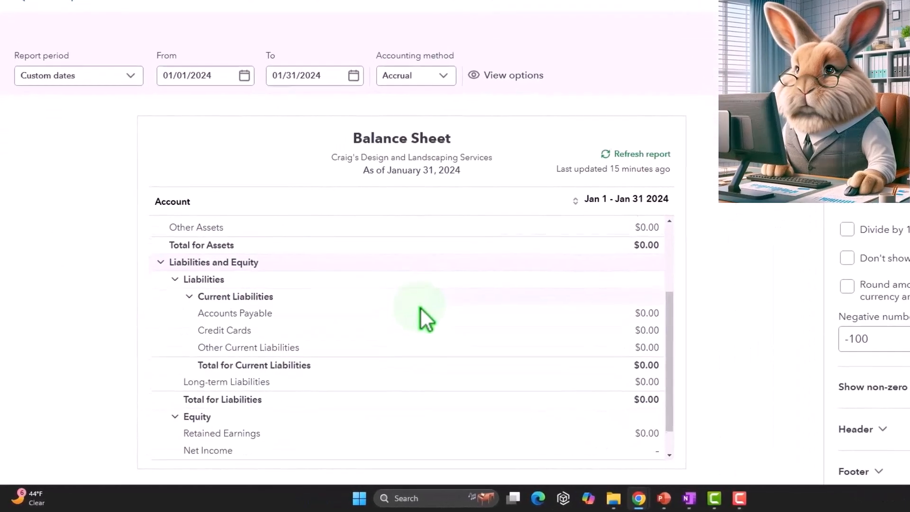
{"action": "scroll", "coordinate": [420, 306], "scroll_direction": "down", "scroll_amount": 1}
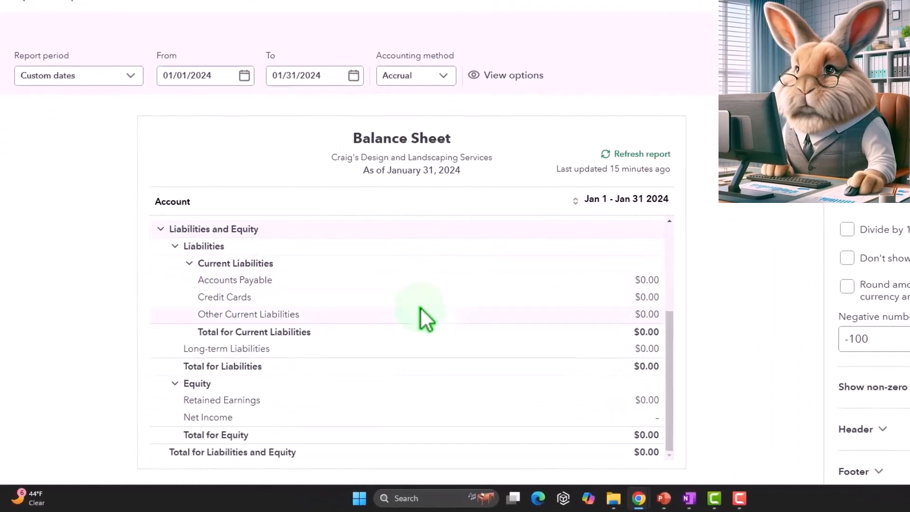
{"action": "left_click", "coordinate": [328, 76]}
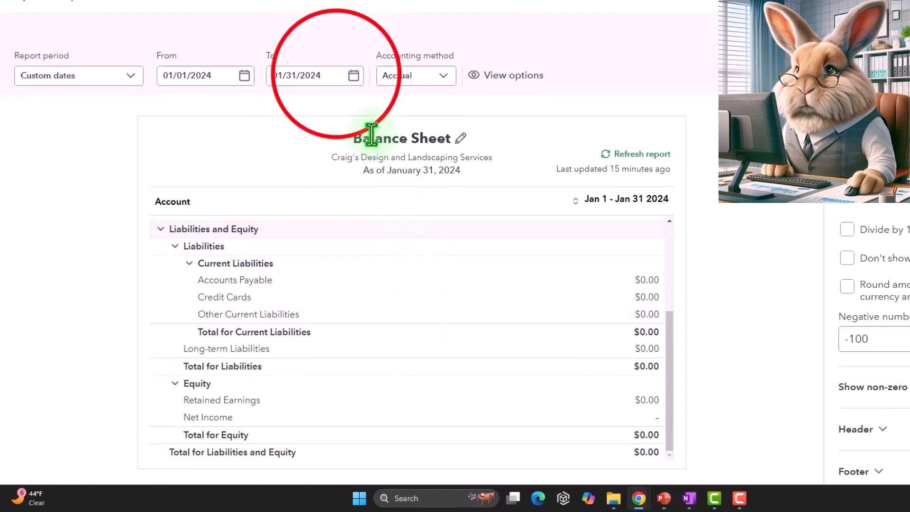
{"action": "type", "text": "12/31/2024"}
{"action": "key", "text": "Return"}
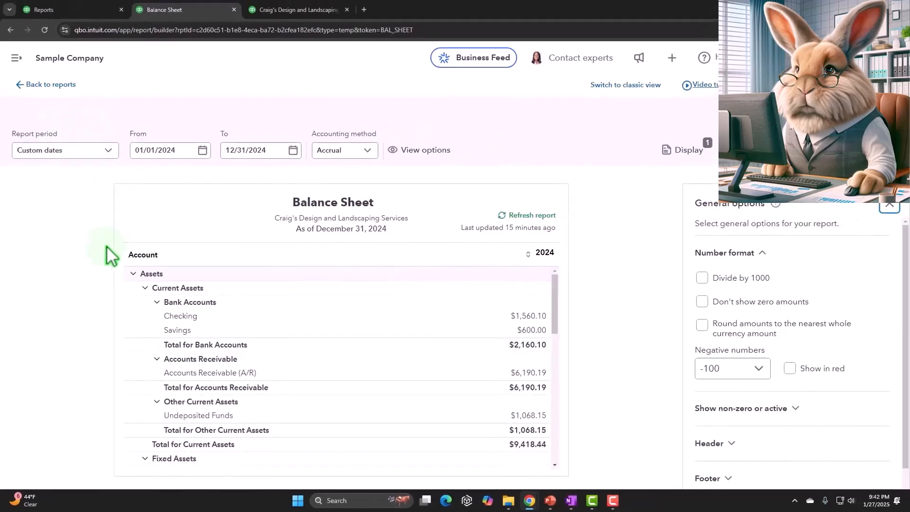
{"action": "scroll", "coordinate": [266, 345], "scroll_direction": "down", "scroll_amount": 3}
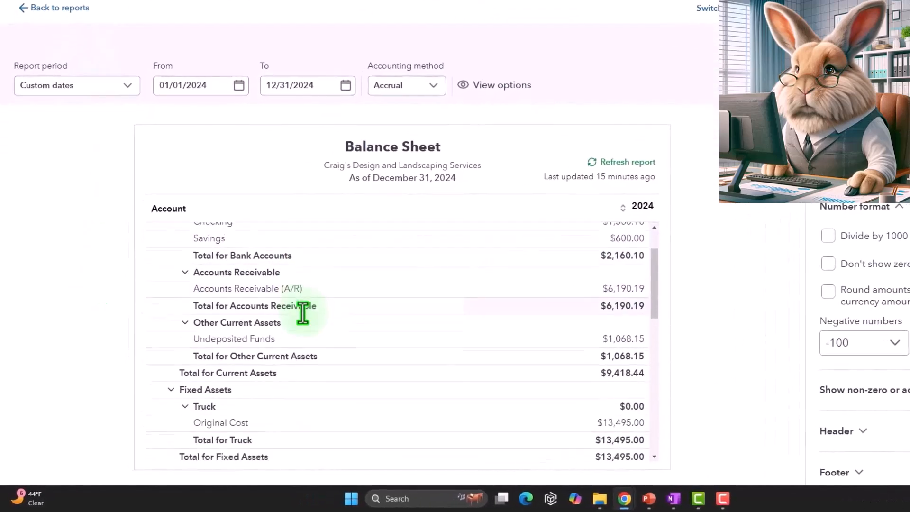
{"action": "scroll", "coordinate": [379, 361], "scroll_direction": "down", "scroll_amount": 1}
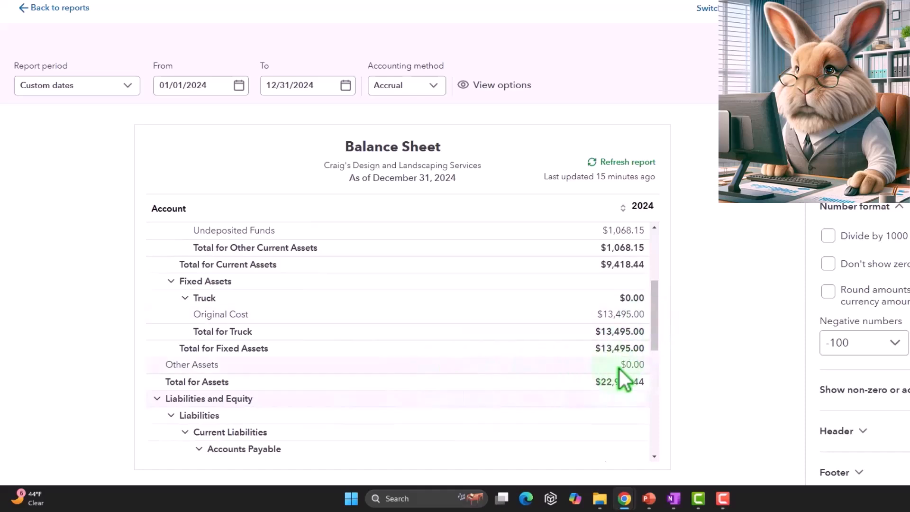
{"action": "scroll", "coordinate": [620, 368], "scroll_direction": "down", "scroll_amount": 3}
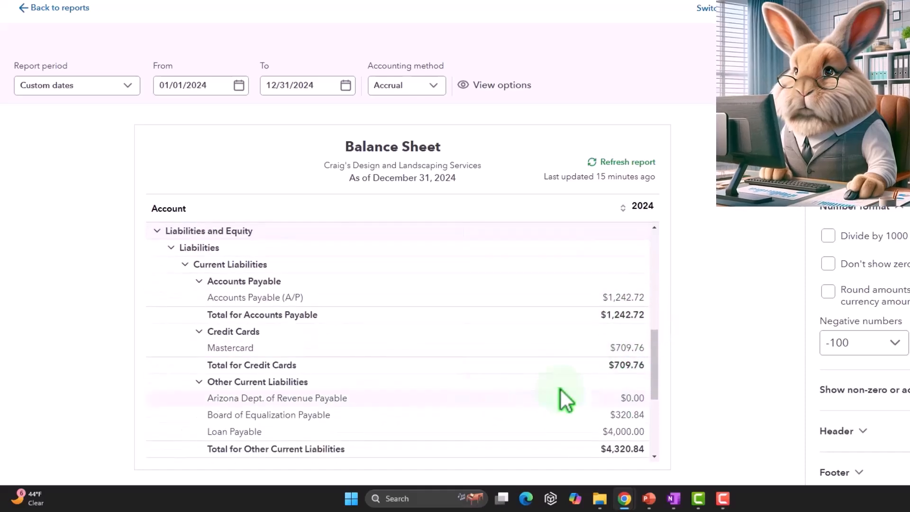
{"action": "left_click", "coordinate": [639, 400]}
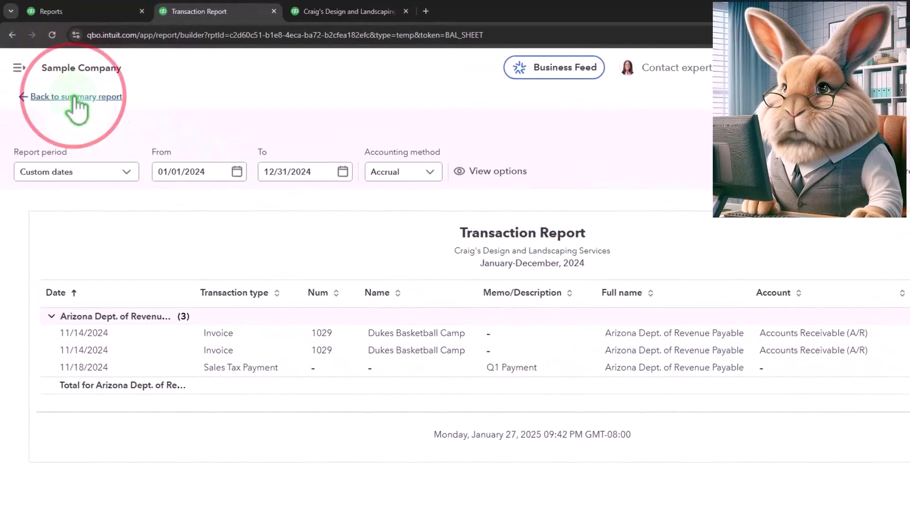
{"action": "left_click", "coordinate": [75, 97]}
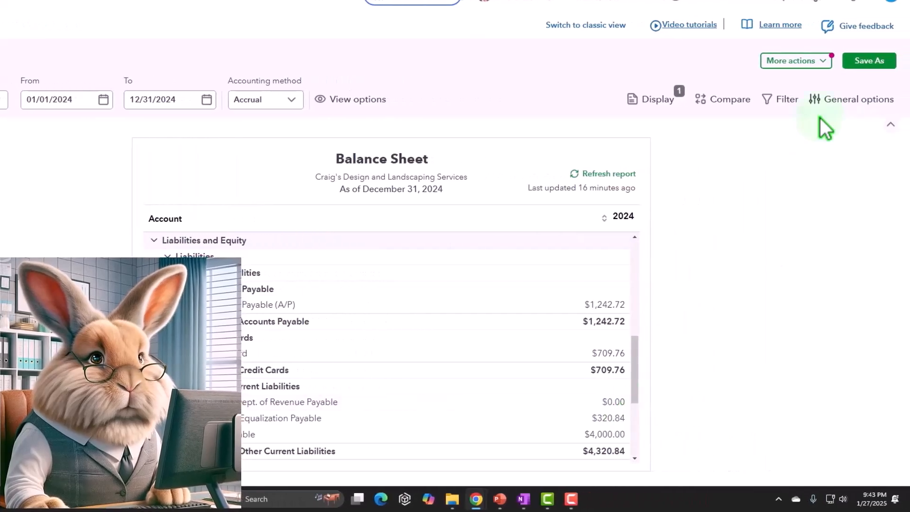
Turn on Don't show zero amounts in General options for the 2024 Balance Sheet
{"action": "left_click", "coordinate": [840, 100]}
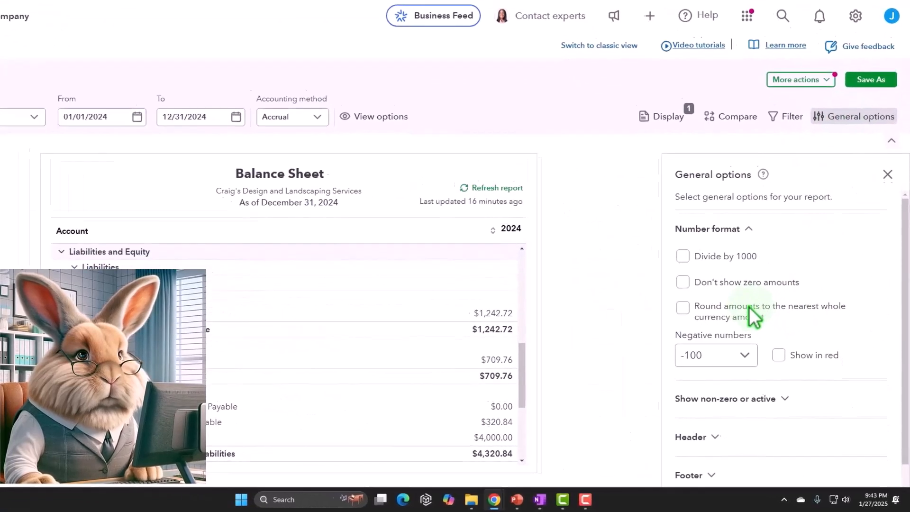
{"action": "left_click", "coordinate": [658, 257]}
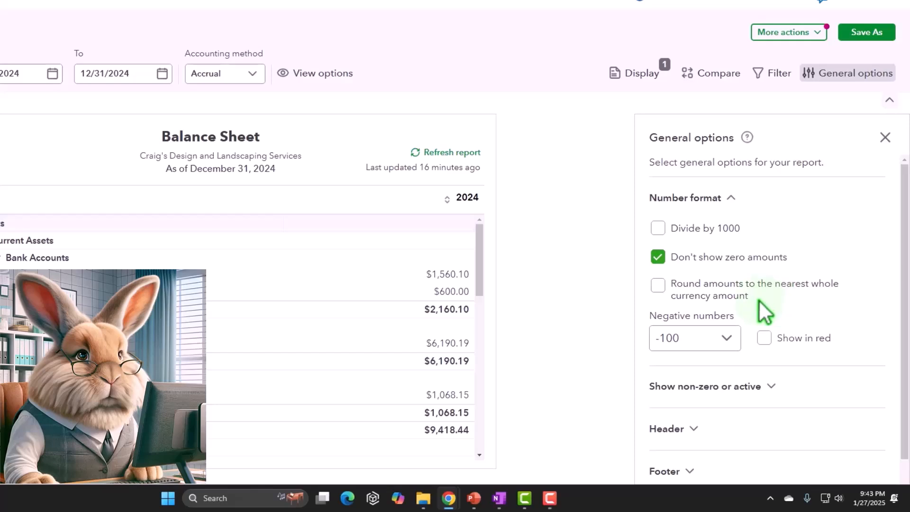
Switch rounding and Divide by 1000 off, leaving full amounts with cents like Checking $1,560.10
{"action": "left_click", "coordinate": [659, 286]}
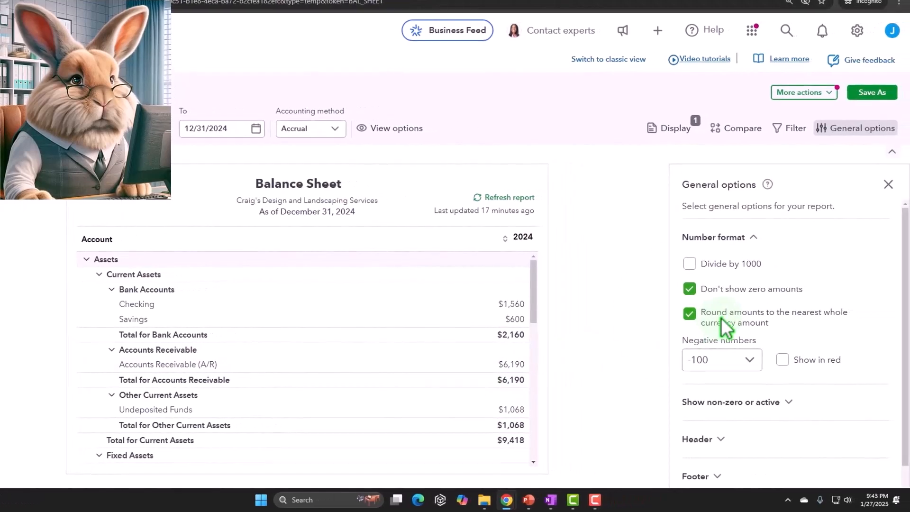
{"action": "left_click", "coordinate": [691, 315]}
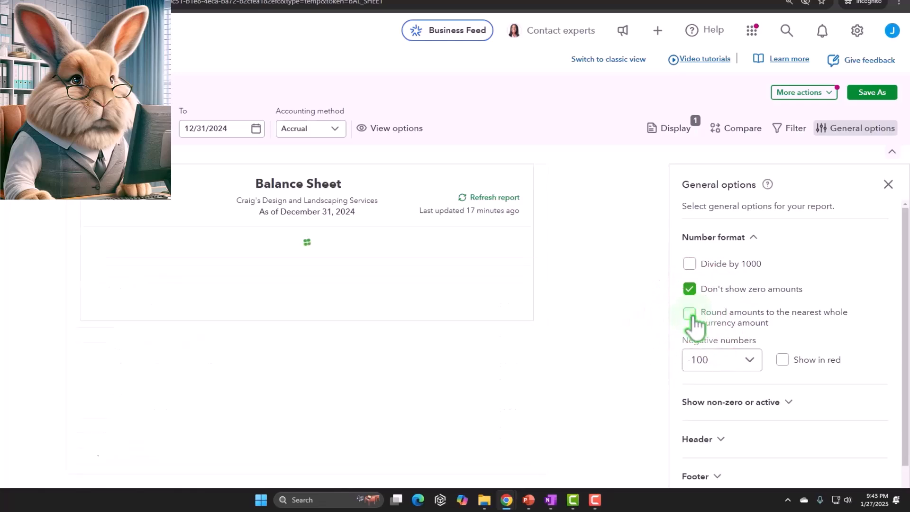
{"action": "left_click", "coordinate": [711, 269]}
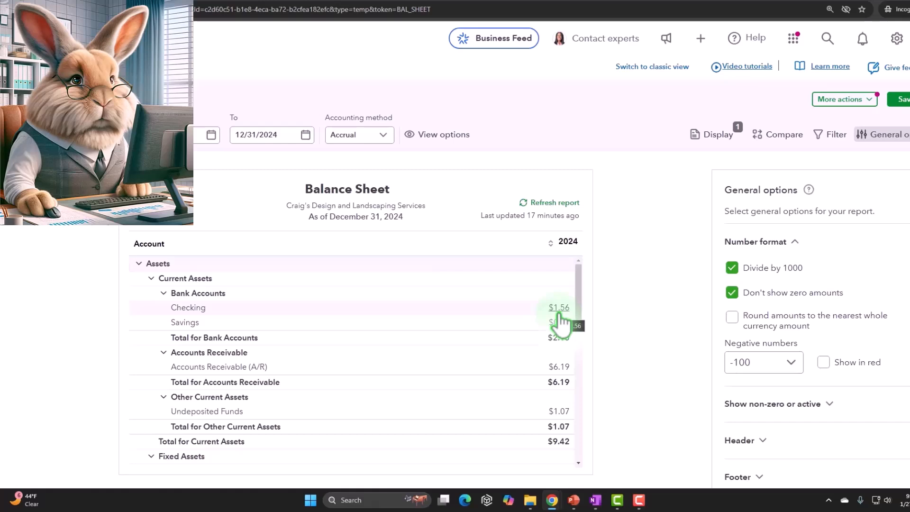
{"action": "left_click", "coordinate": [732, 317]}
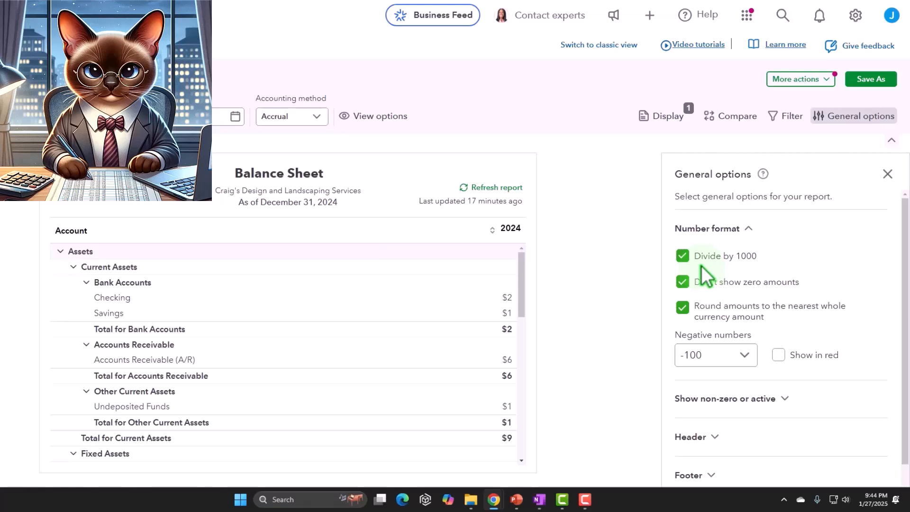
{"action": "left_click", "coordinate": [684, 309]}
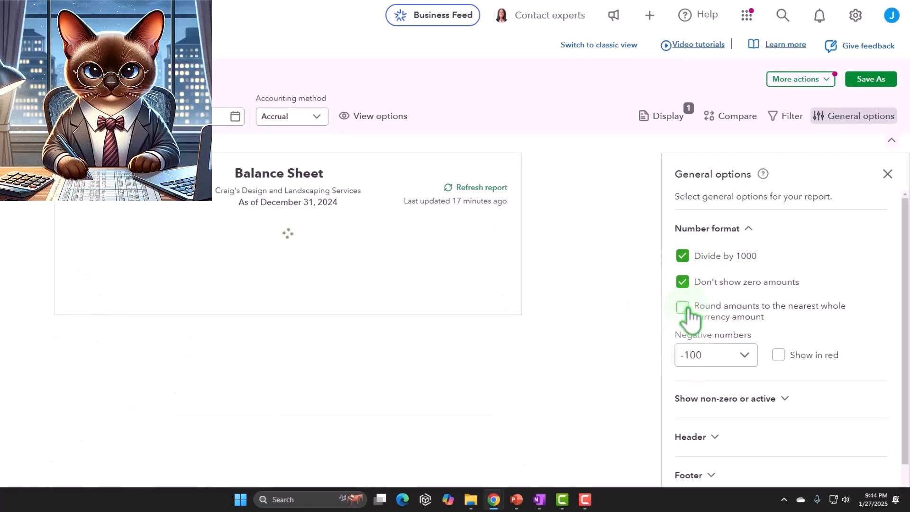
{"action": "left_click", "coordinate": [683, 257]}
{"action": "left_click", "coordinate": [683, 308]}
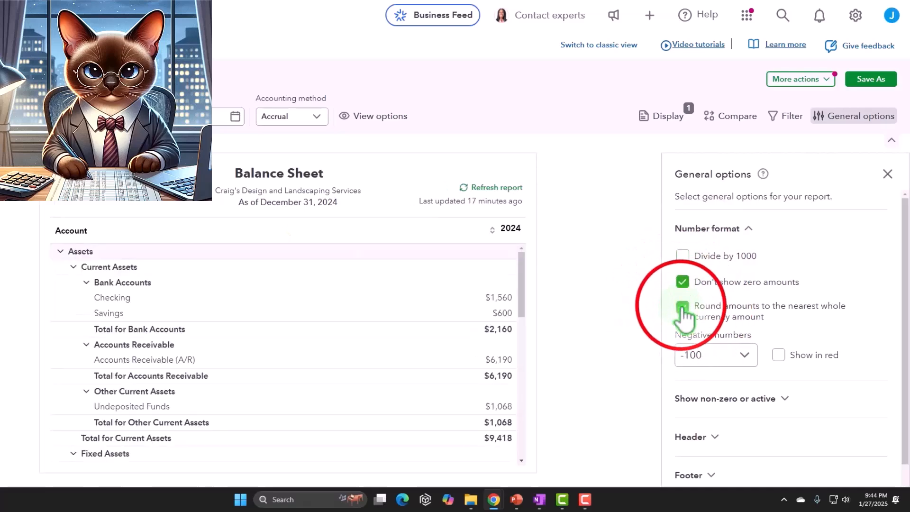
{"action": "left_click", "coordinate": [683, 307]}
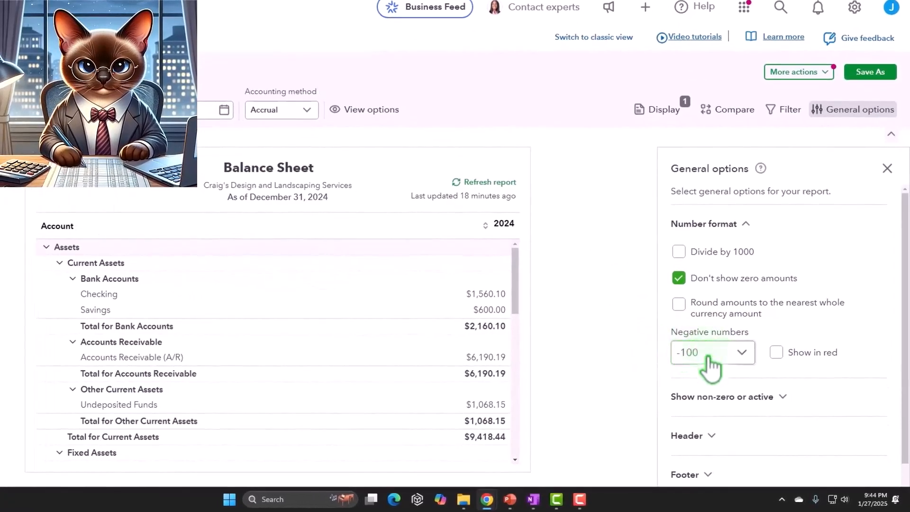
{"action": "scroll", "coordinate": [710, 367], "scroll_direction": "down", "scroll_amount": 1}
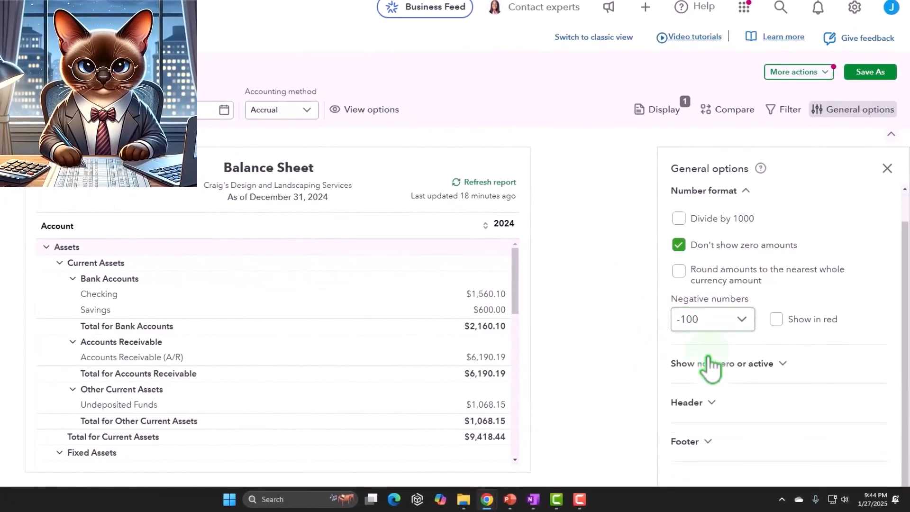
{"action": "scroll", "coordinate": [453, 352], "scroll_direction": "down", "scroll_amount": 9}
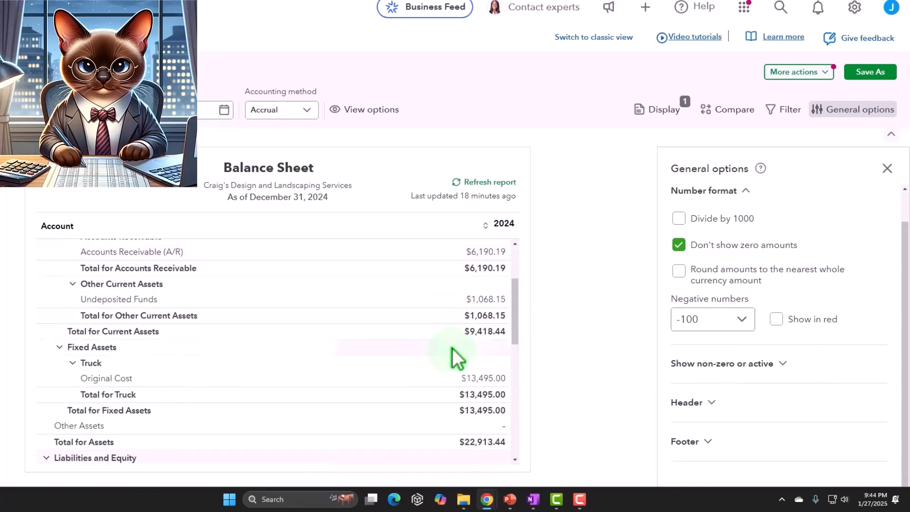
{"action": "scroll", "coordinate": [452, 347], "scroll_direction": "up", "scroll_amount": 5}
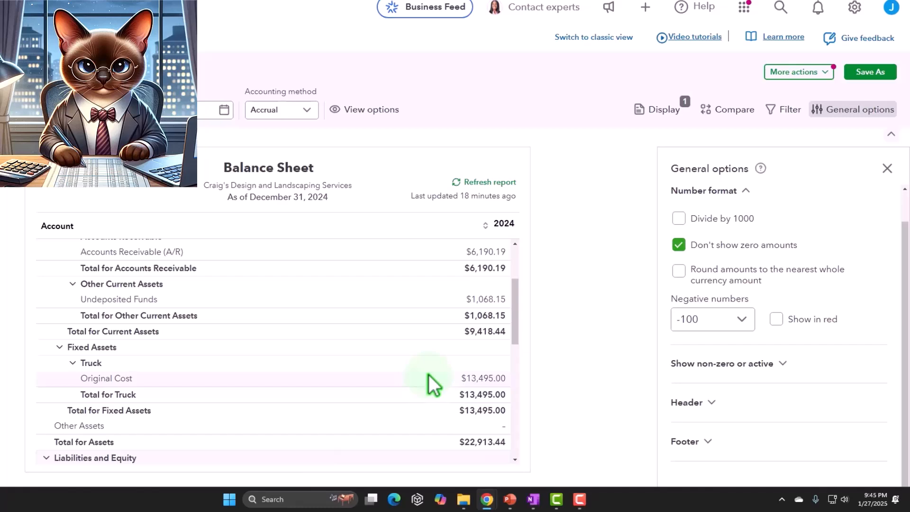
Format negative numbers as (100) and show them in red
{"action": "left_click", "coordinate": [731, 319]}
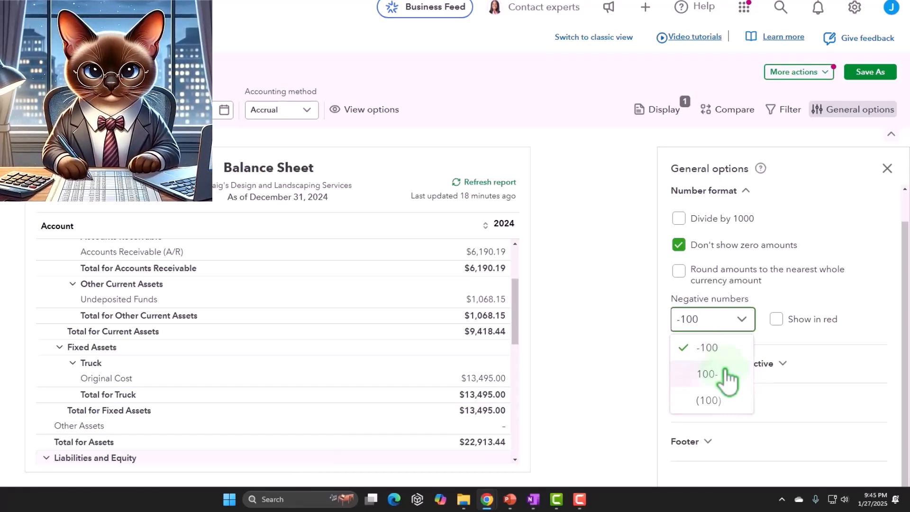
{"action": "left_click", "coordinate": [713, 404]}
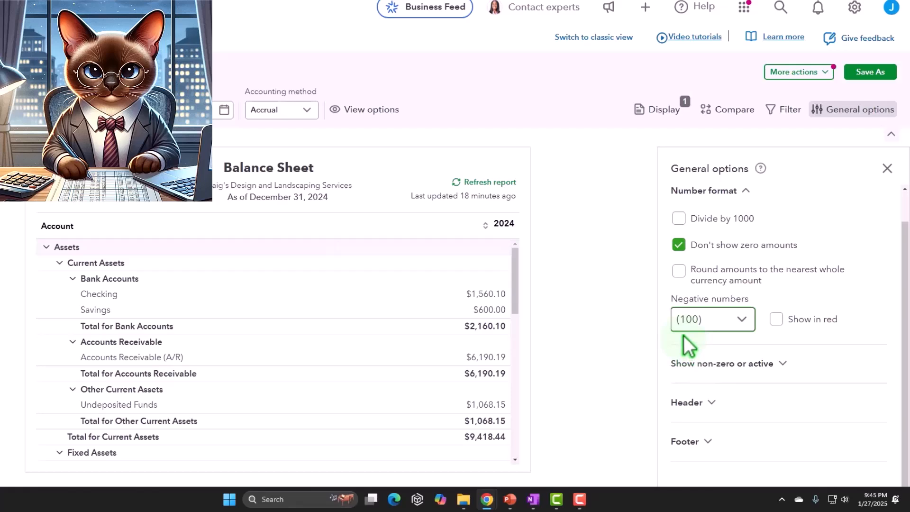
{"action": "left_click", "coordinate": [773, 319]}
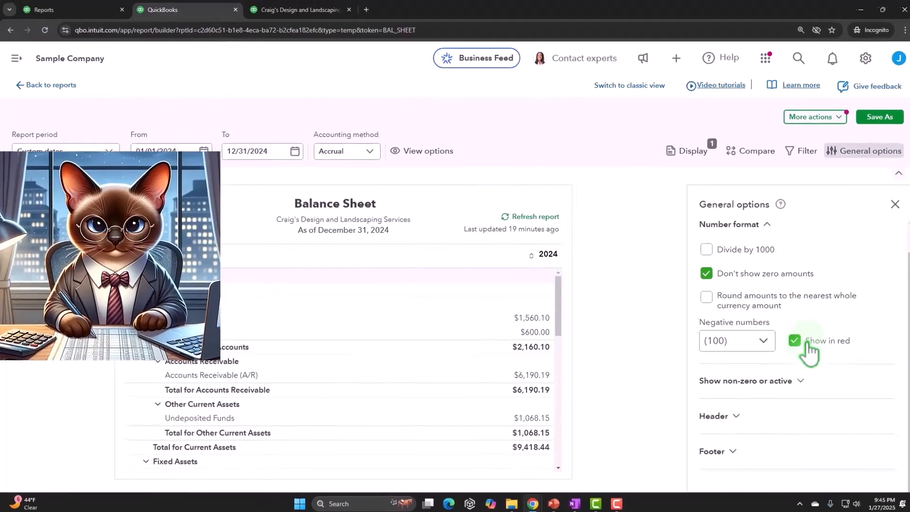
Give the modern-view Profit and Loss red (100) negatives, then return to the Balance Sheet
{"action": "left_click", "coordinate": [303, 10]}
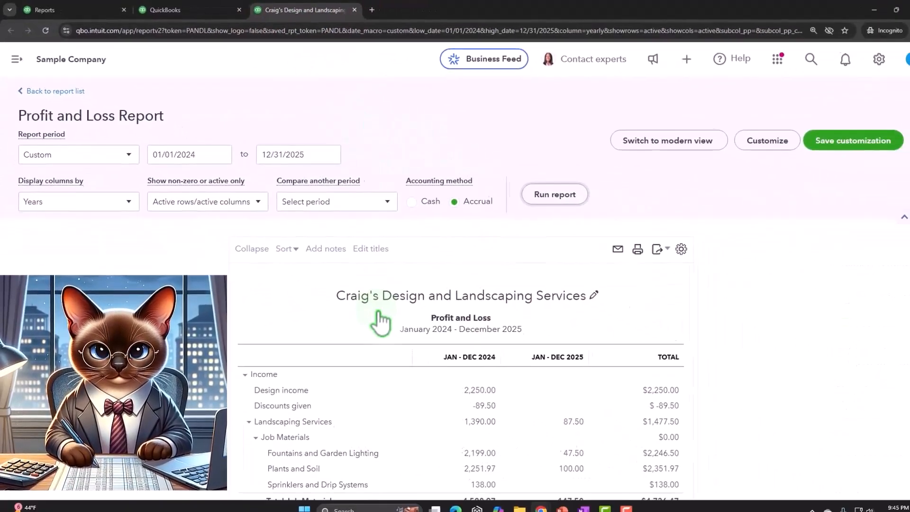
{"action": "left_click", "coordinate": [751, 166]}
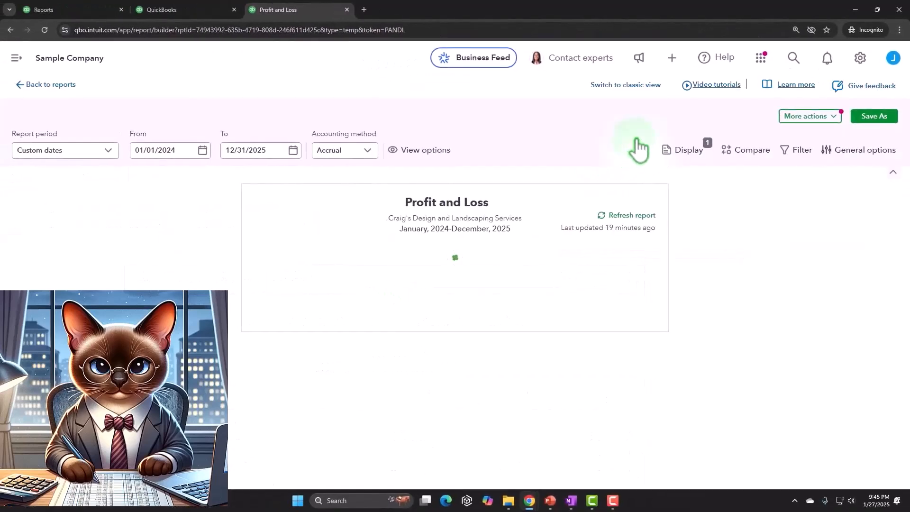
{"action": "left_click", "coordinate": [863, 149]}
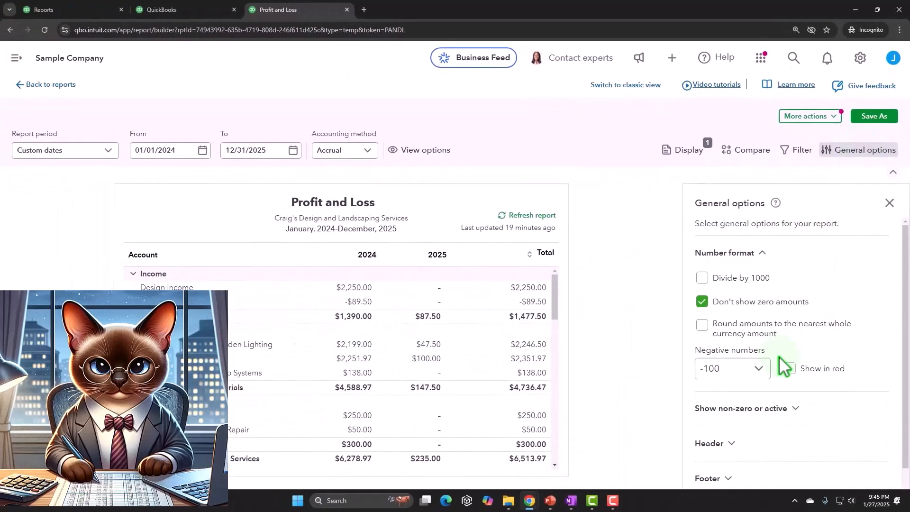
{"action": "left_click", "coordinate": [758, 370]}
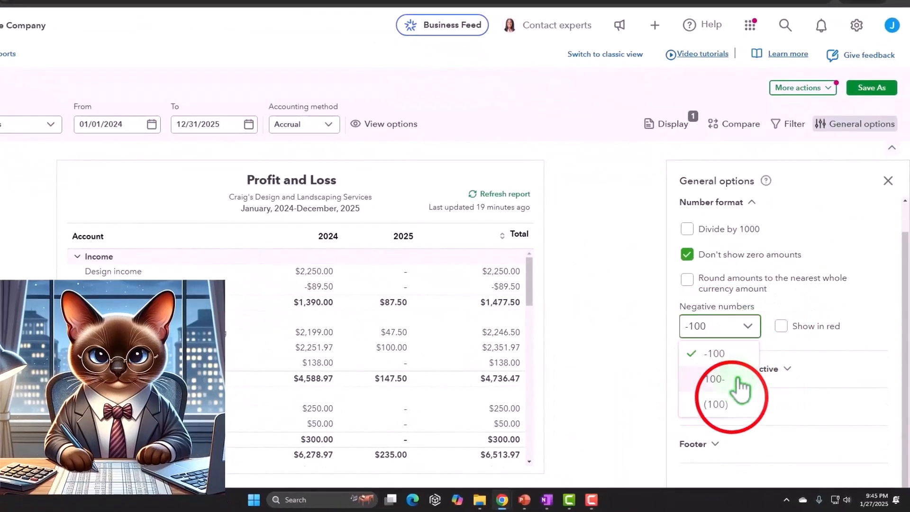
{"action": "left_click", "coordinate": [730, 406]}
{"action": "left_click", "coordinate": [783, 328]}
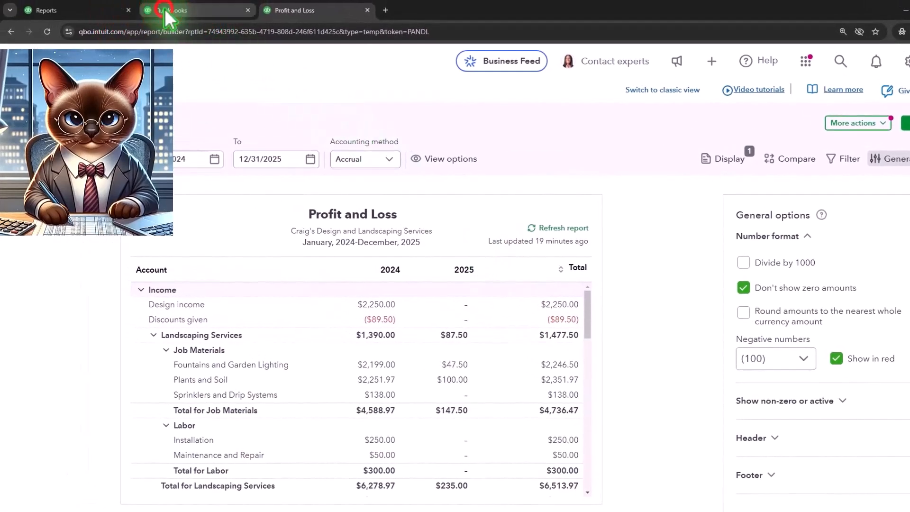
{"action": "left_click", "coordinate": [168, 16]}
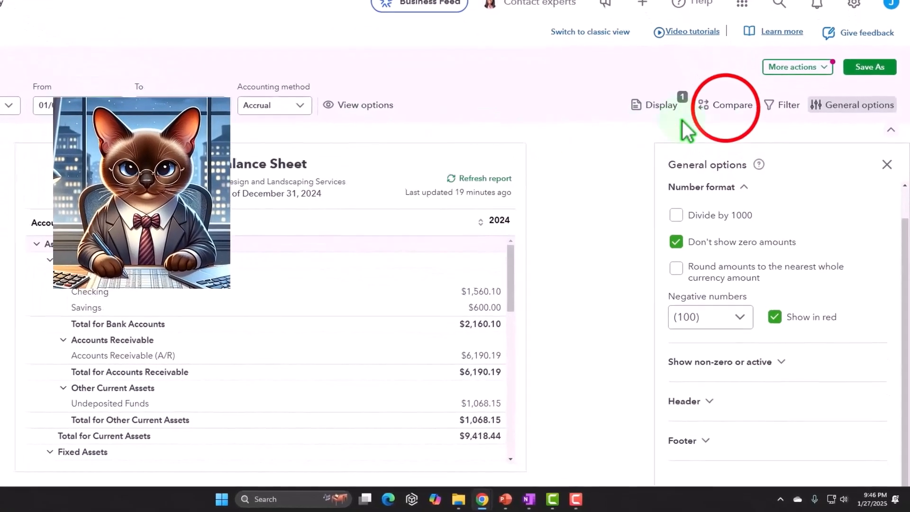
Add a Previous year comparison and set the dates to 01/01/2025–12/31/2025
{"action": "left_click", "coordinate": [726, 105]}
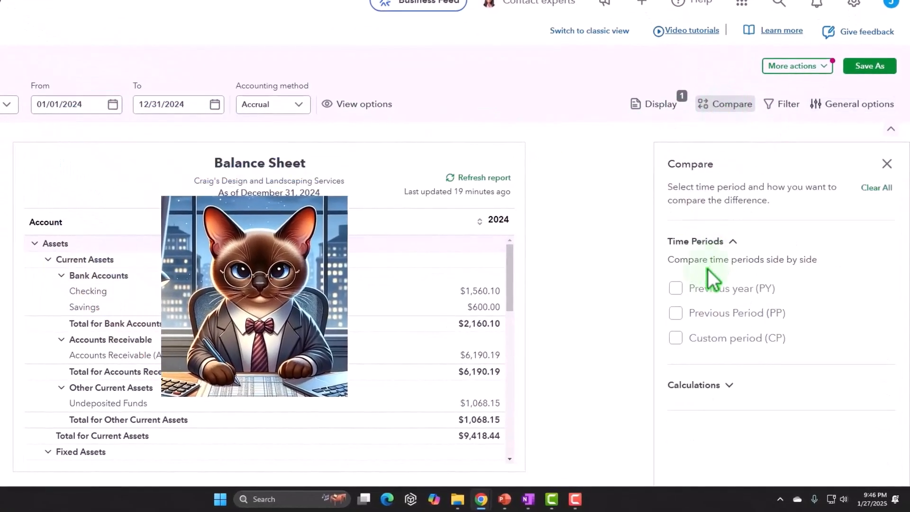
{"action": "left_click", "coordinate": [676, 288]}
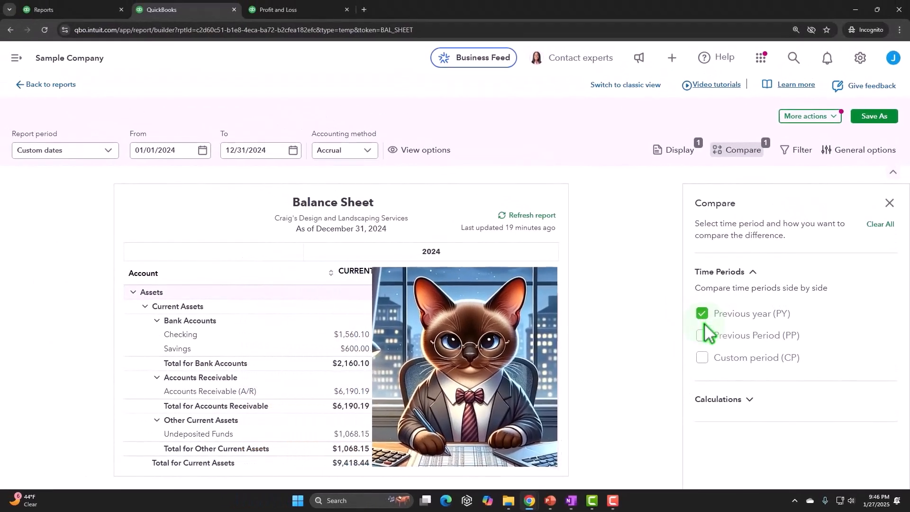
{"action": "left_click", "coordinate": [190, 150]}
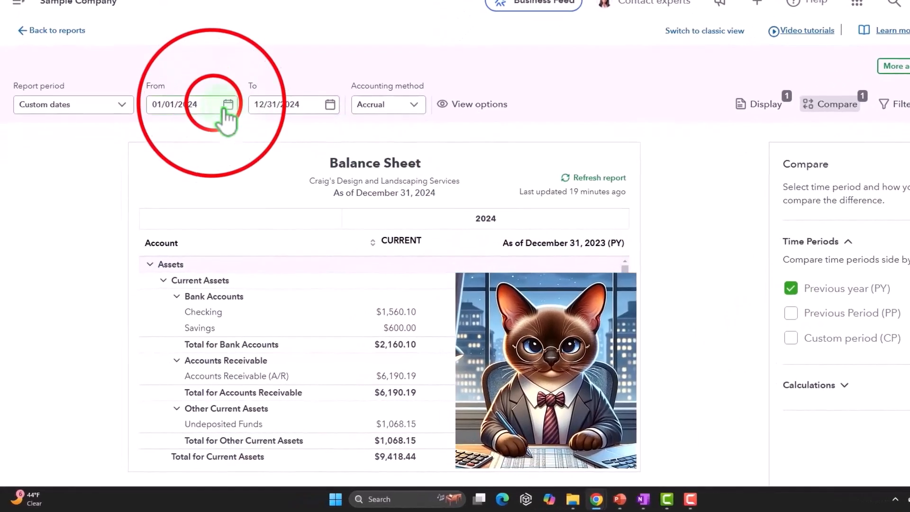
{"action": "triple_click", "coordinate": [211, 104]}
{"action": "type", "text": "01/01/2025"}
{"action": "left_click", "coordinate": [299, 104]}
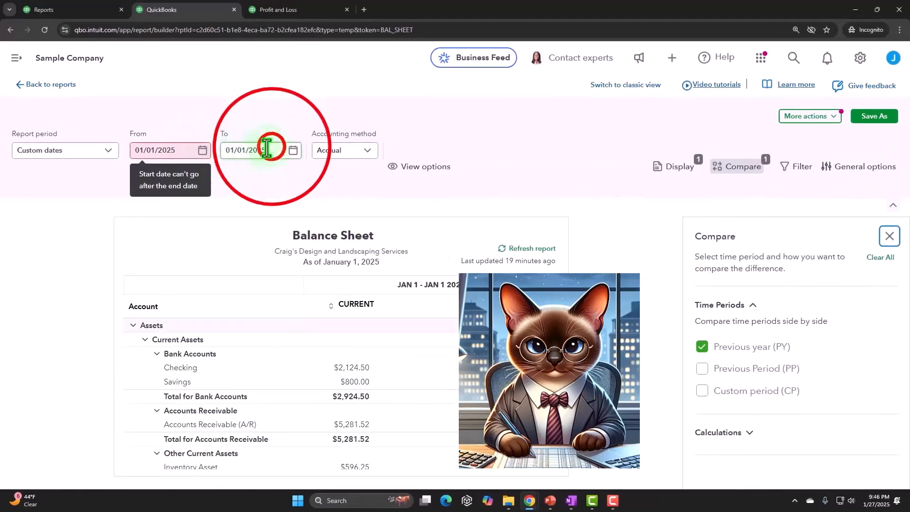
{"action": "triple_click", "coordinate": [271, 149]}
{"action": "type", "text": "12/31/2"}
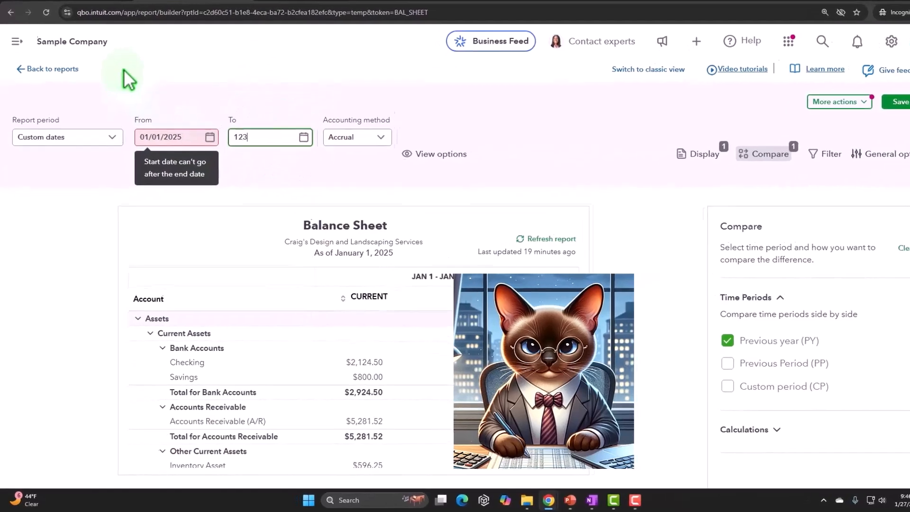
{"action": "type", "text": "025"}
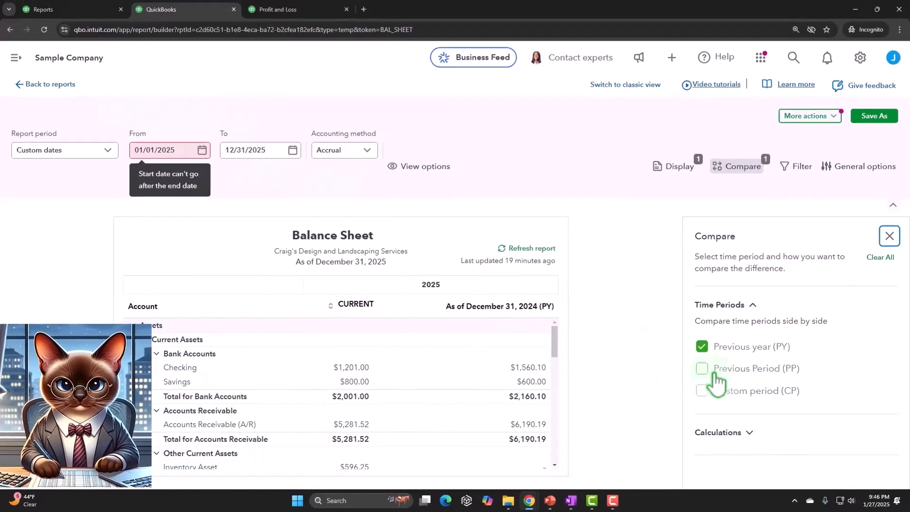
Add a $ change column under Calculations
{"action": "left_click", "coordinate": [735, 432]}
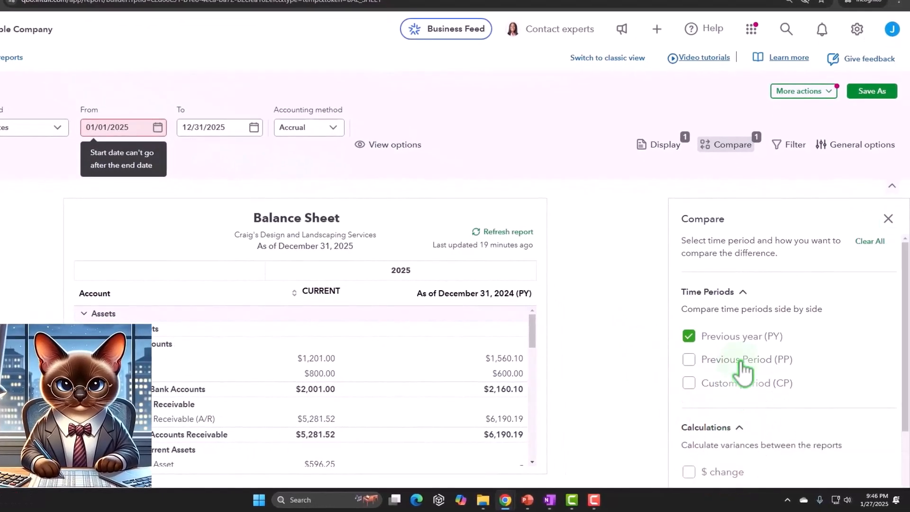
{"action": "scroll", "coordinate": [743, 370], "scroll_direction": "down", "scroll_amount": 3}
{"action": "left_click", "coordinate": [689, 385]}
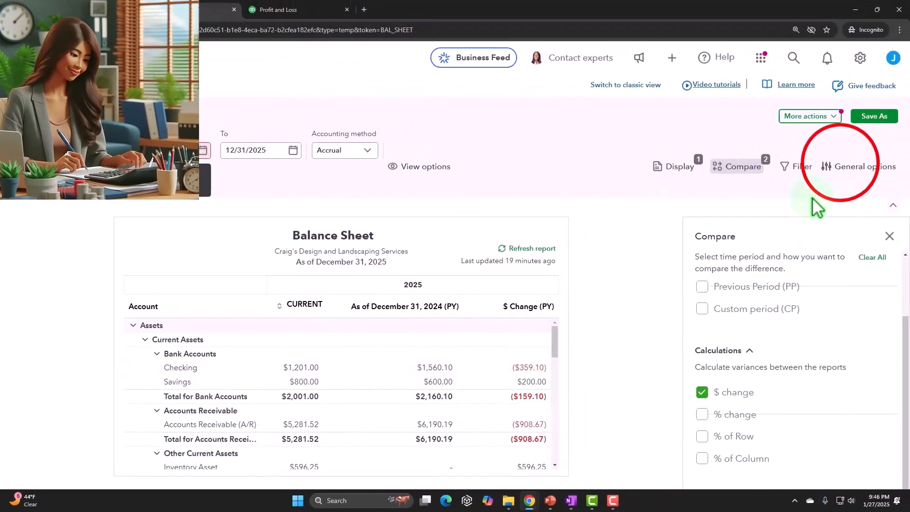
Switch the side panel to General options and collapse the Number format section
{"action": "left_click", "coordinate": [840, 168]}
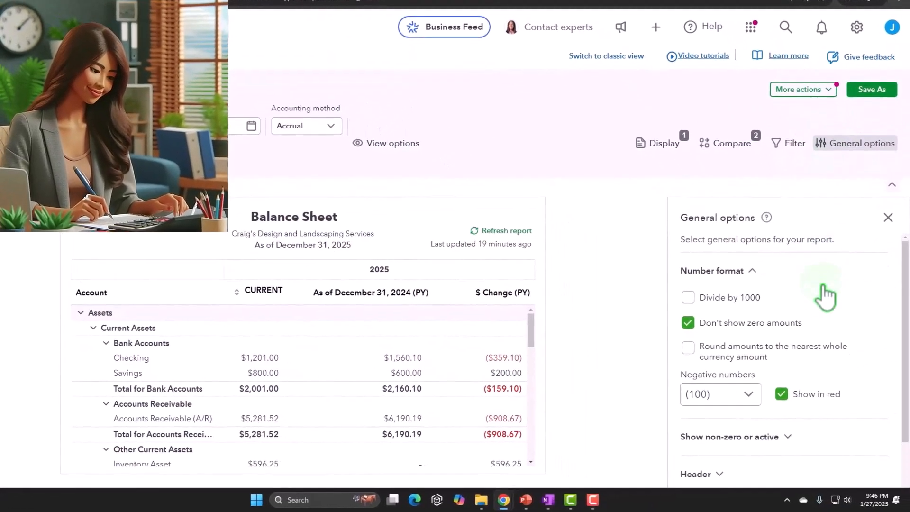
{"action": "scroll", "coordinate": [825, 296], "scroll_direction": "down", "scroll_amount": 2}
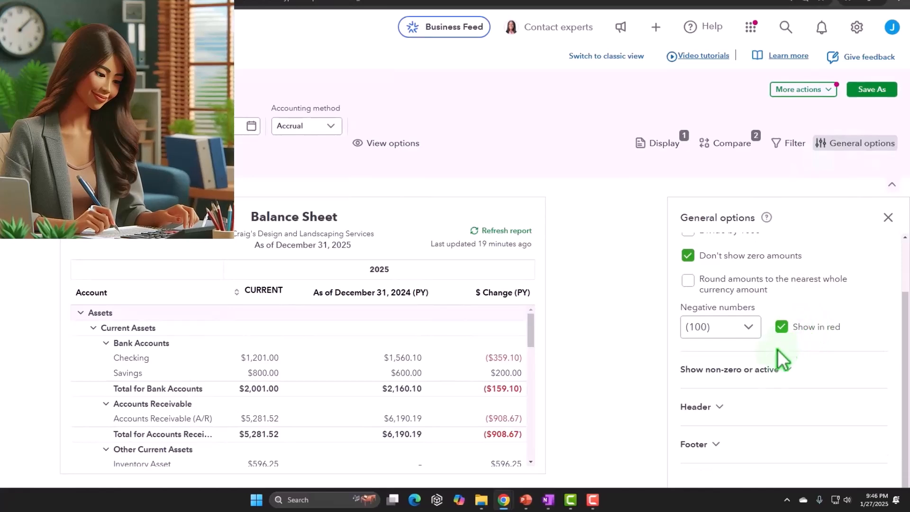
{"action": "scroll", "coordinate": [767, 377], "scroll_direction": "up", "scroll_amount": 2}
{"action": "left_click", "coordinate": [738, 274]}
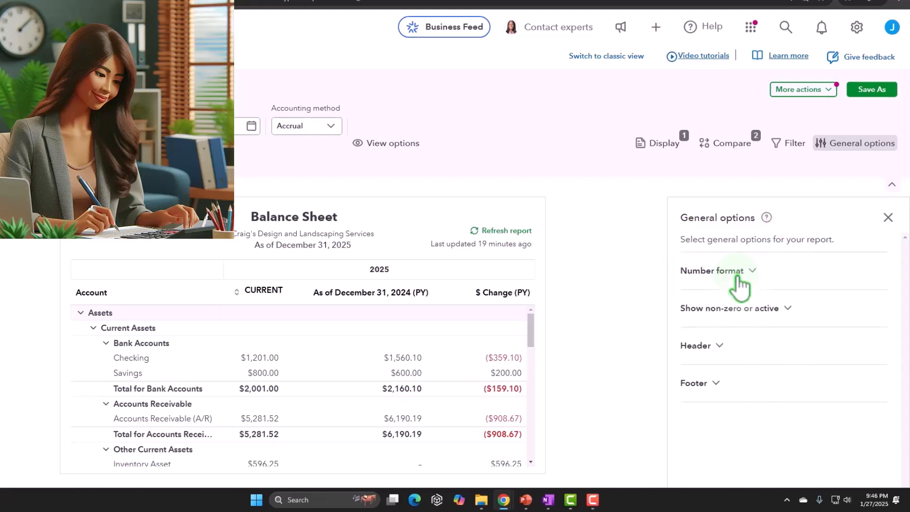